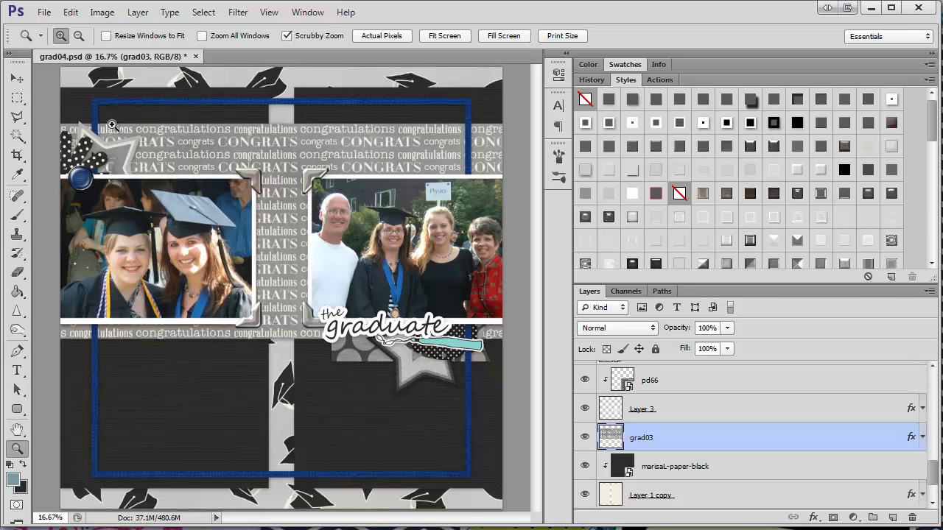
# Save the graduation layout as a copy named layout.psd in the layouts folder.
pyautogui.press('v')
pyautogui.hotkey('ctrl', 'shift', 's')
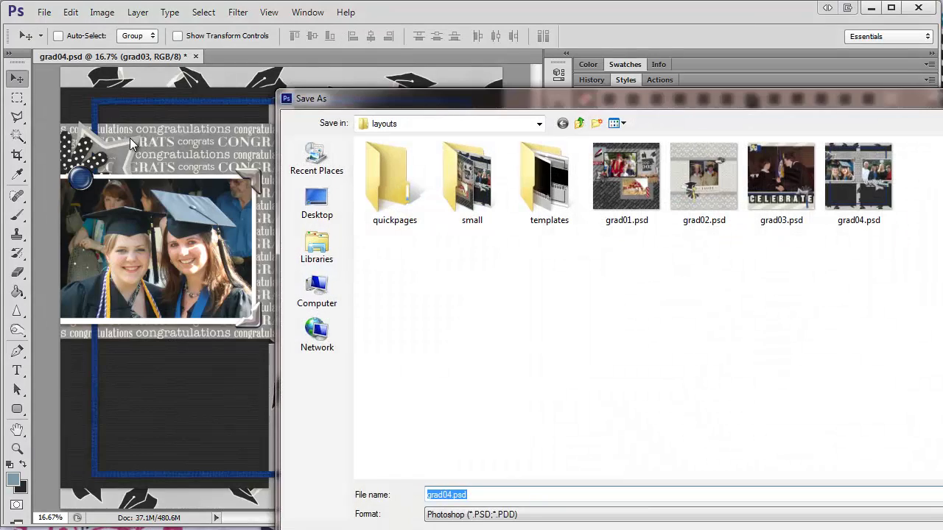
pyautogui.press('BackSpace')
pyautogui.press('Return')
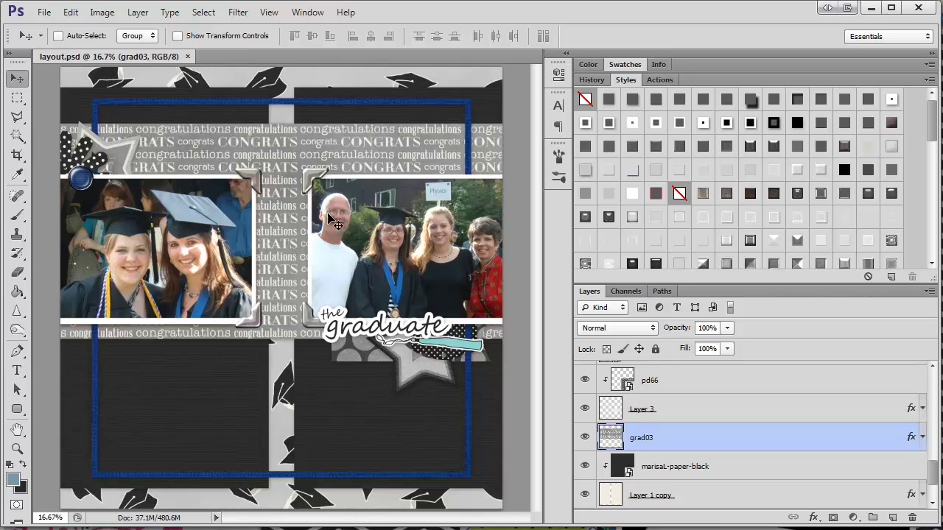
# Delete the grad01 graduation-cap paper and marisaL-paper-black layers.
pyautogui.scroll(-2, 684, 410)
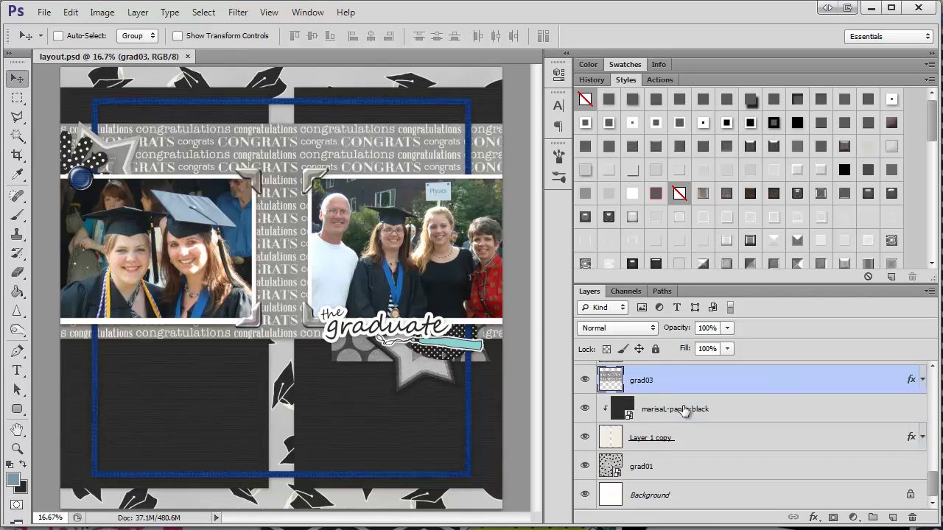
pyautogui.click(665, 469)
pyautogui.press('Delete')
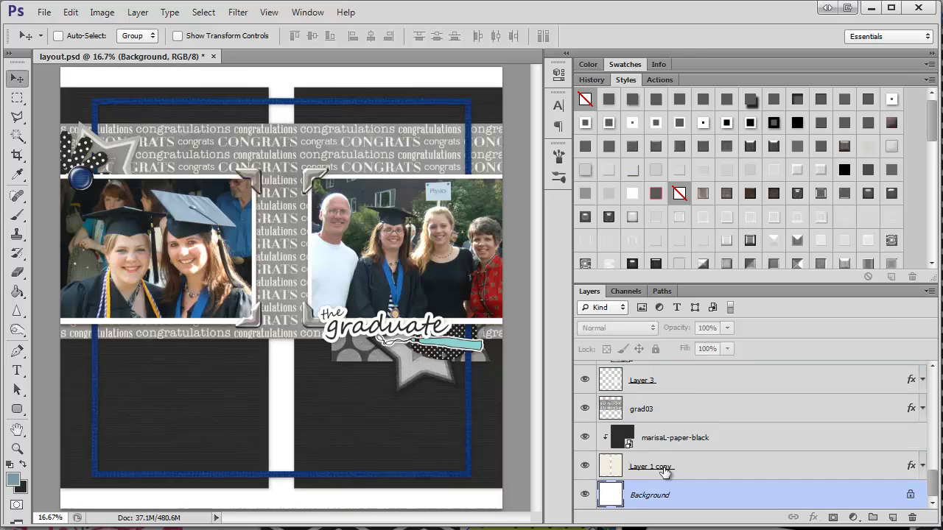
pyautogui.click(665, 439)
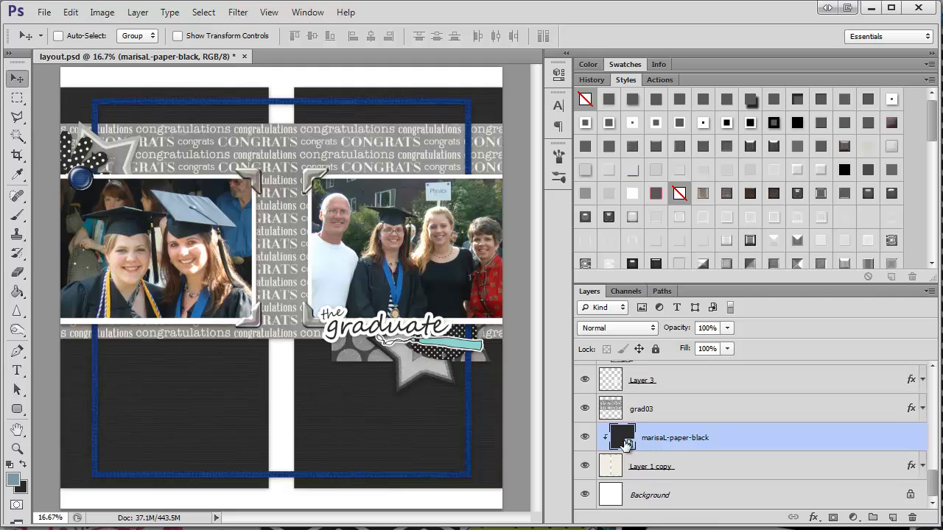
pyautogui.press('Delete')
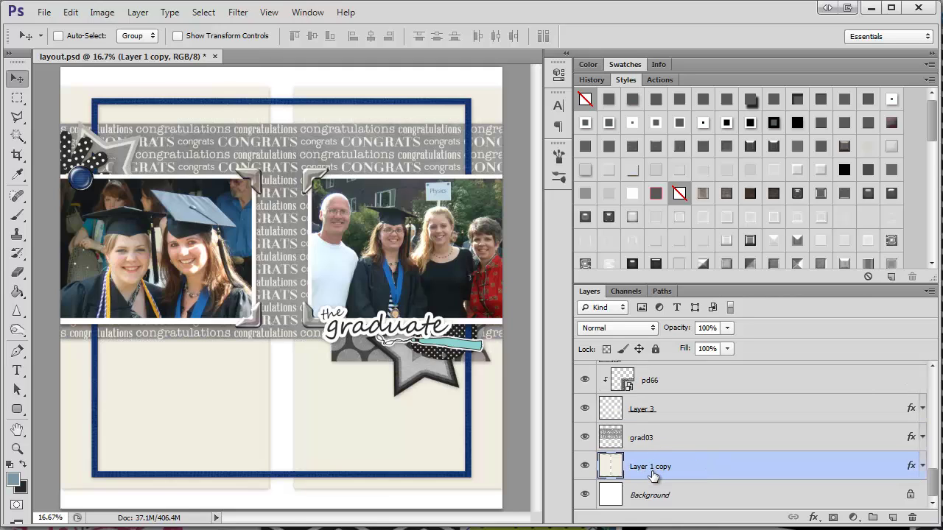
# Delete the pd66 dotted paper and solid-blue frame layers.
pyautogui.click(652, 442)
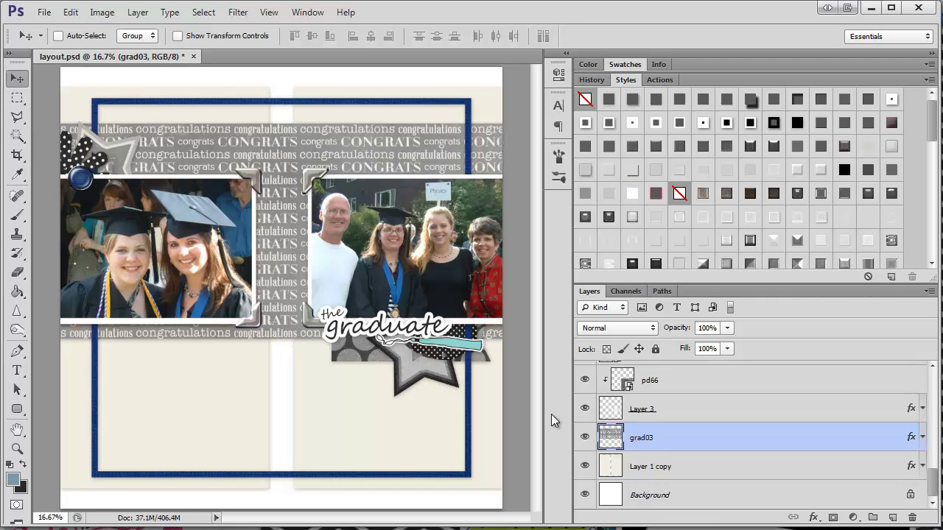
pyautogui.scroll(1, 687, 454)
pyautogui.click(684, 420)
pyautogui.press('Delete')
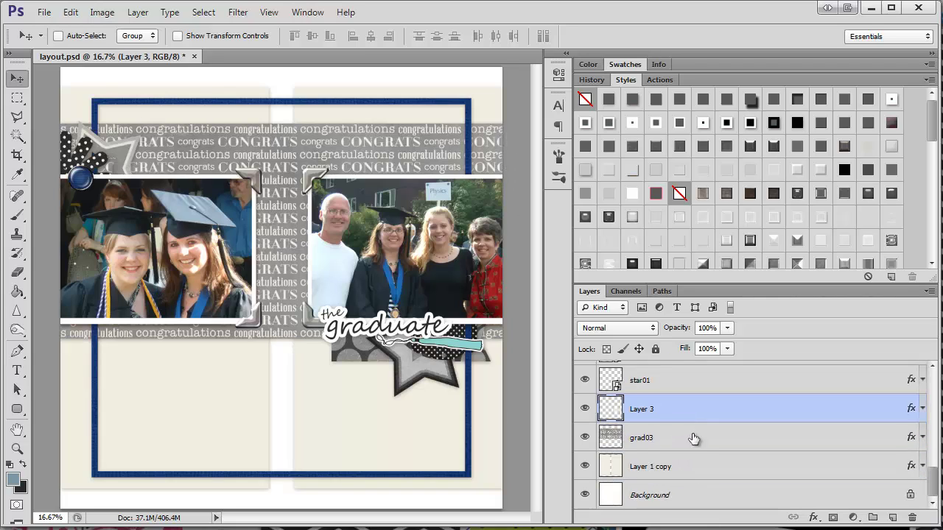
pyautogui.scroll(3, 692, 442)
pyautogui.scroll(1, 696, 452)
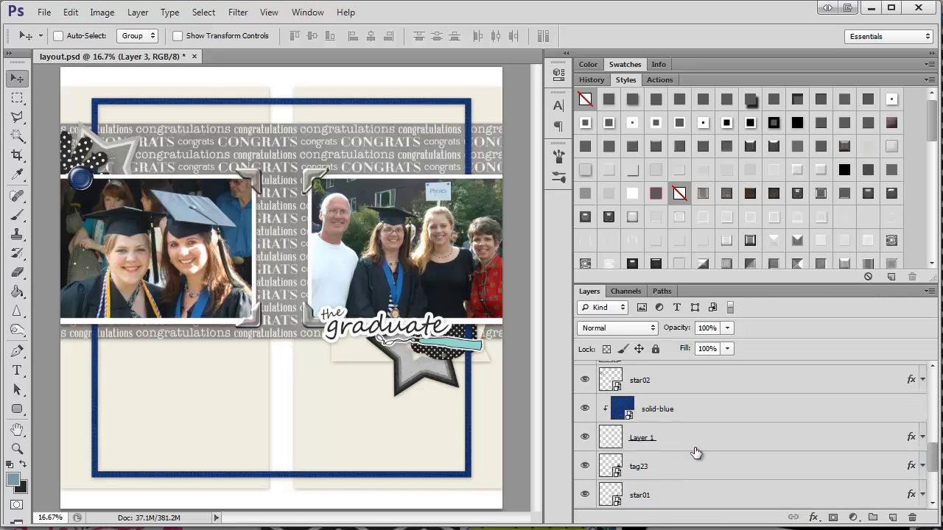
pyautogui.click(686, 421)
pyautogui.press('Delete')
pyautogui.scroll(3, 695, 448)
pyautogui.scroll(1, 696, 449)
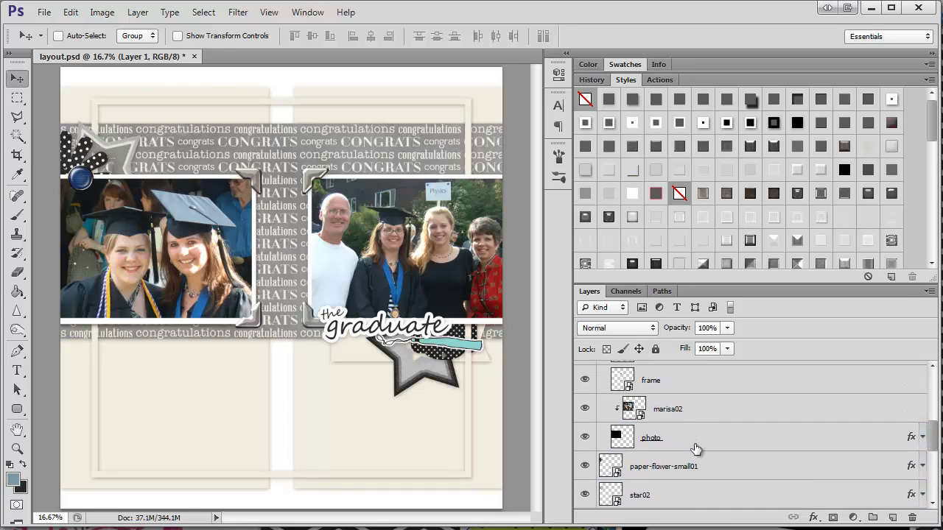
# Remove the marisa02 and marisa01 photos, leaving their black placeholder shapes.
pyautogui.click(696, 418)
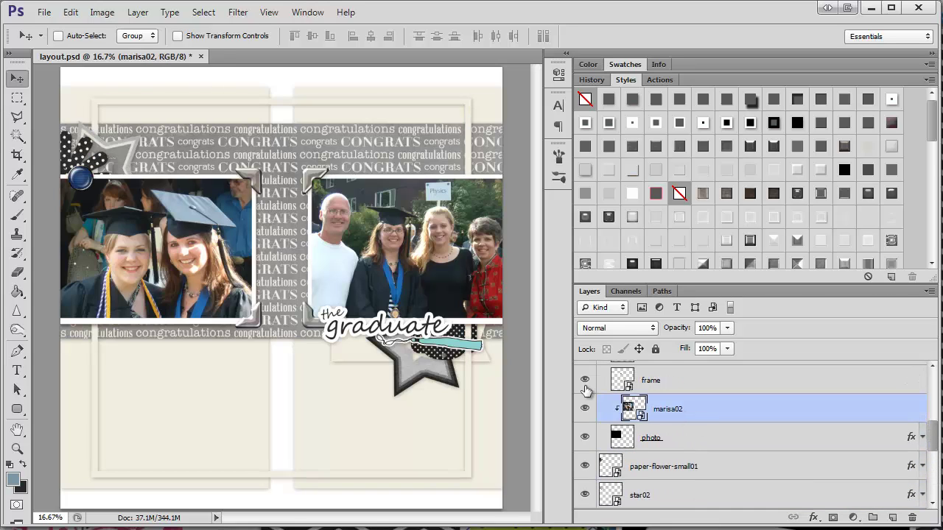
pyautogui.hotkey('ctrl', 'e')
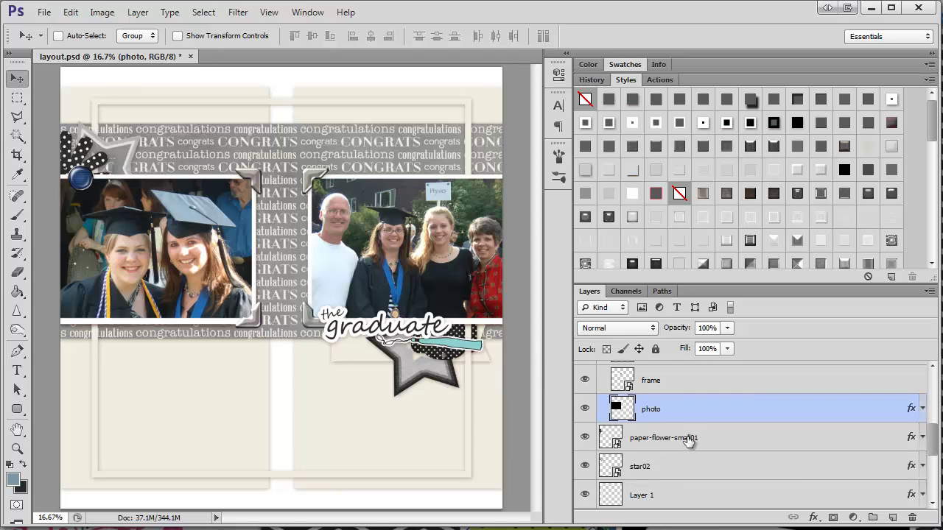
pyautogui.scroll(3, 688, 440)
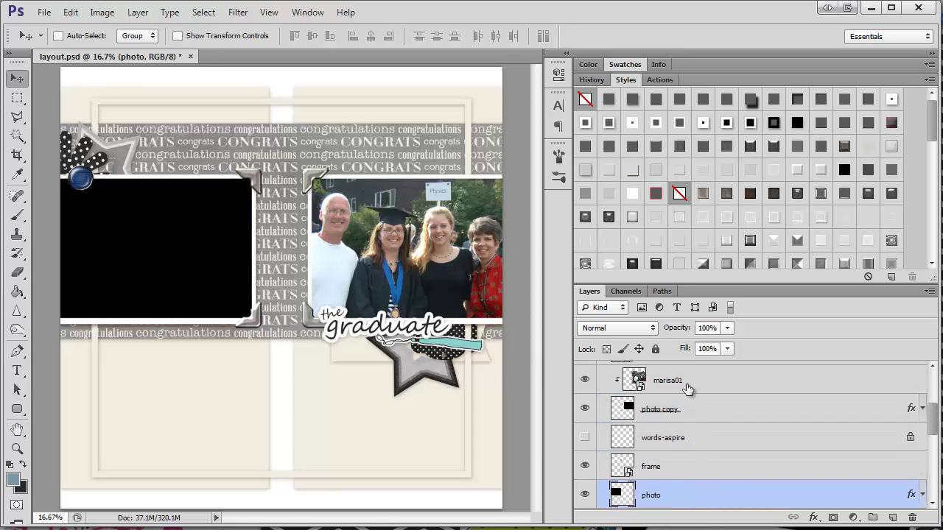
pyautogui.click(687, 388)
pyautogui.hotkey('ctrl', 'e')
pyautogui.scroll(5, 695, 440)
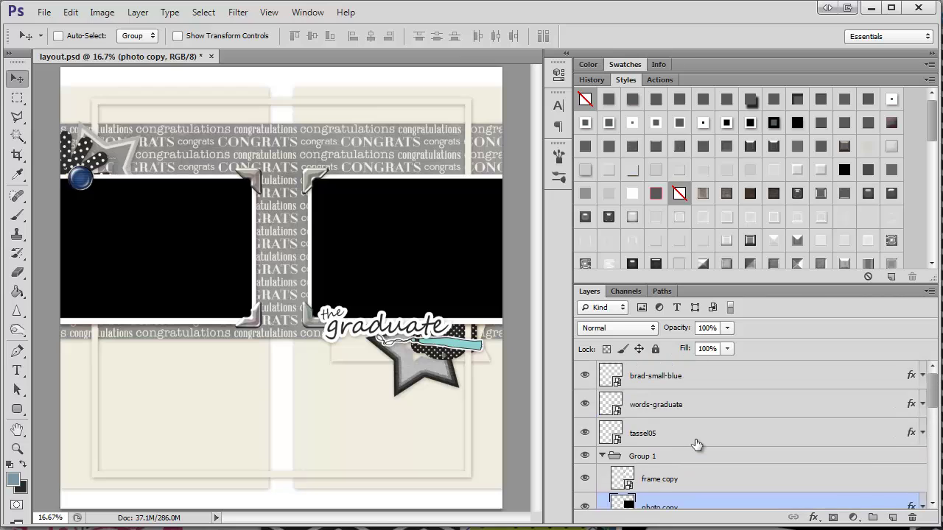
pyautogui.scroll(-3, 696, 444)
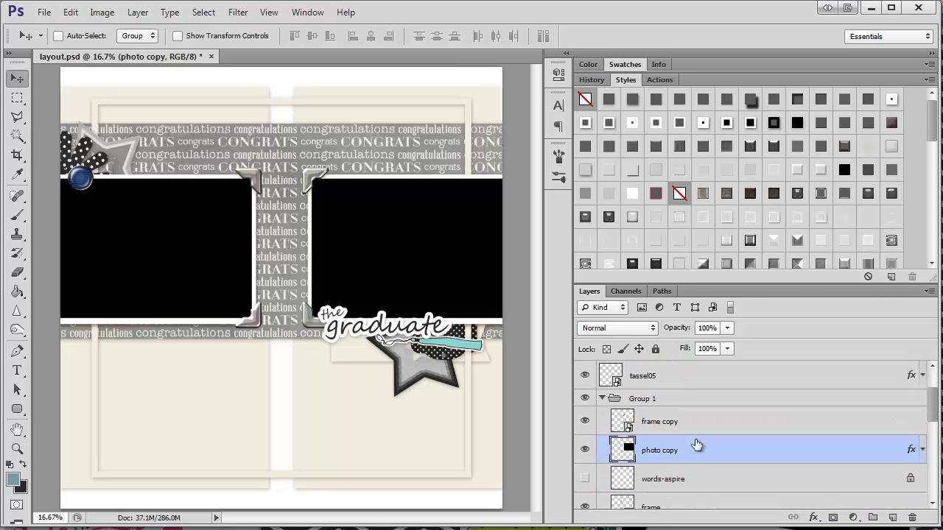
pyautogui.scroll(1, 694, 446)
# Drag the frame copy through photo layers above Group 1, then delete the empty Group 1.
pyautogui.click(690, 431)
pyautogui.scroll(-4, 713, 452)
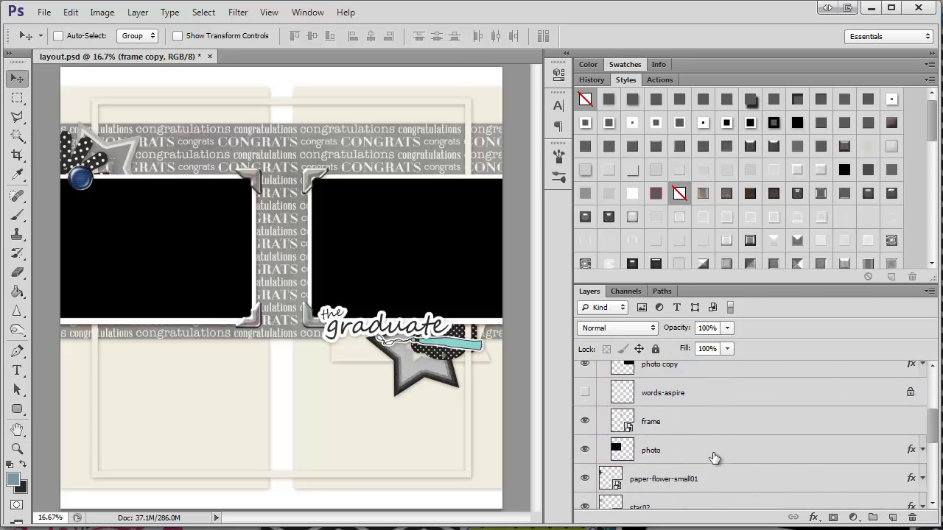
pyautogui.keyDown('shift'); pyautogui.click(696, 429); pyautogui.keyUp('shift')
pyautogui.scroll(4, 736, 459)
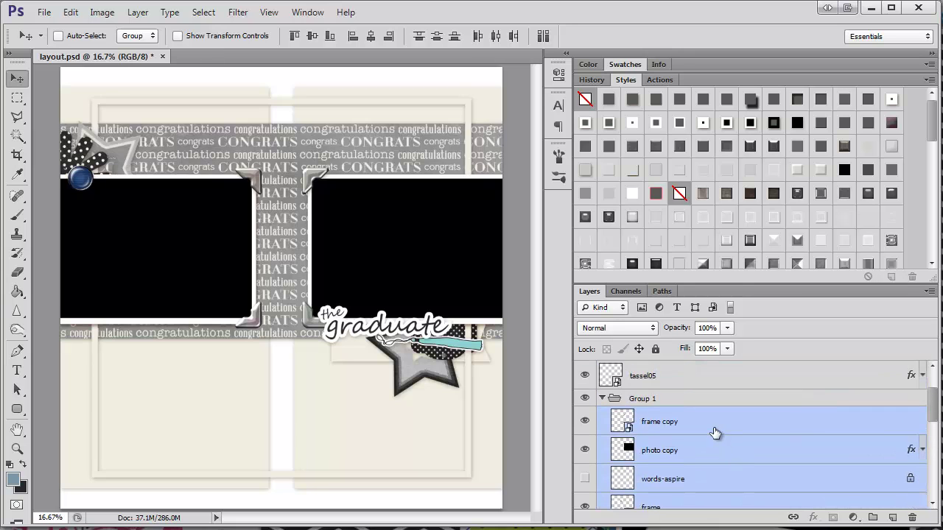
pyautogui.moveTo(711, 431); pyautogui.dragTo(715, 392)
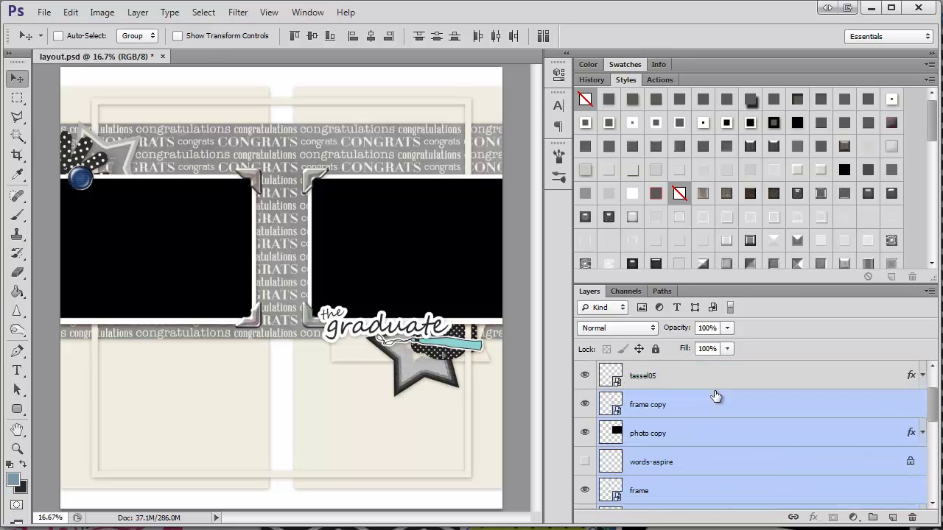
pyautogui.scroll(-4, 695, 449)
pyautogui.click(686, 430)
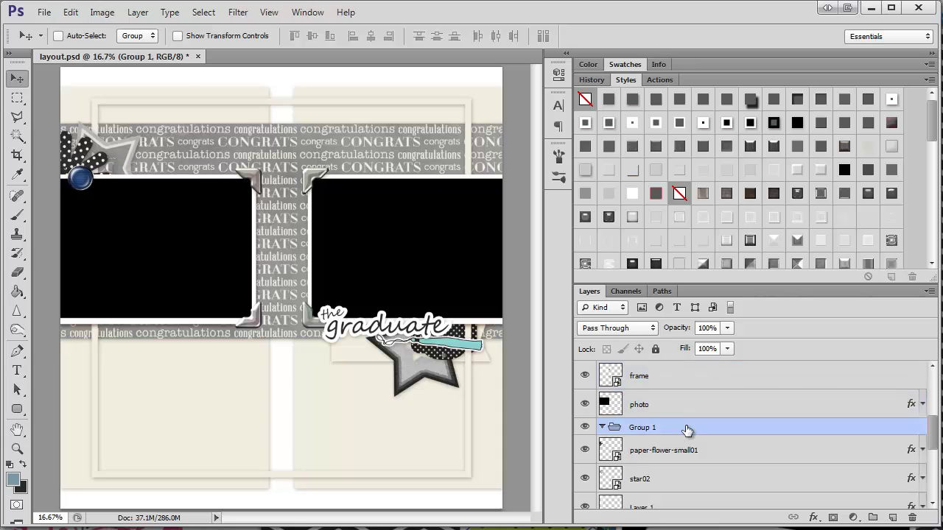
pyautogui.press('Delete')
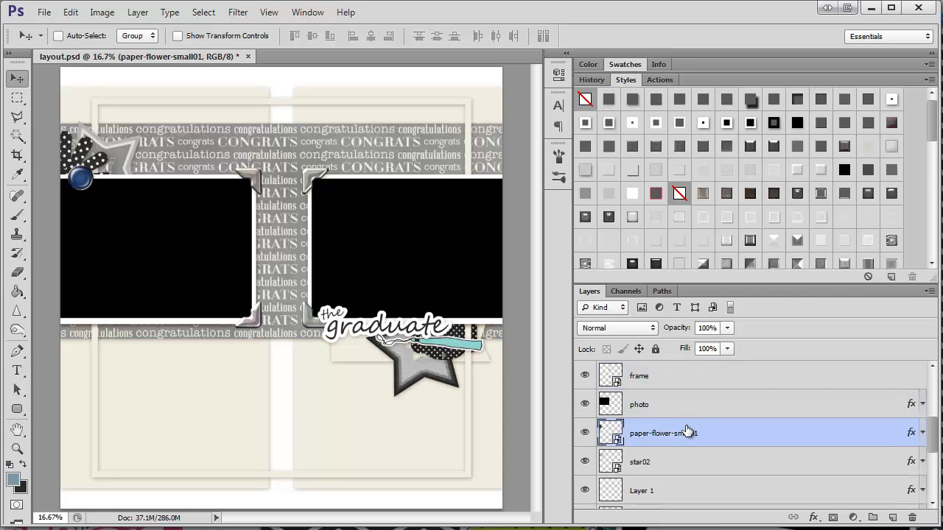
pyautogui.scroll(-5, 688, 466)
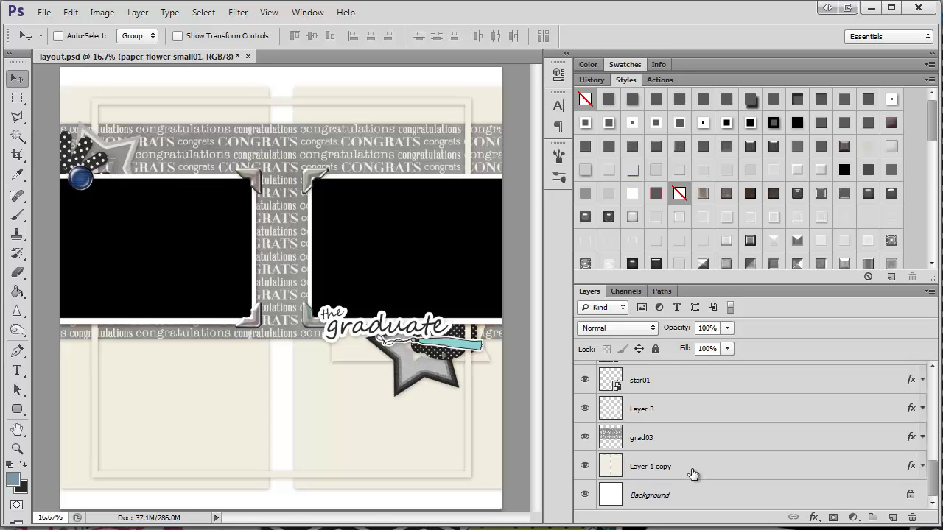
# Apply grey styles to the cream Layer 1 copy paper, grad03 paper and Layer 3 tag (dark grey).
pyautogui.click(692, 472)
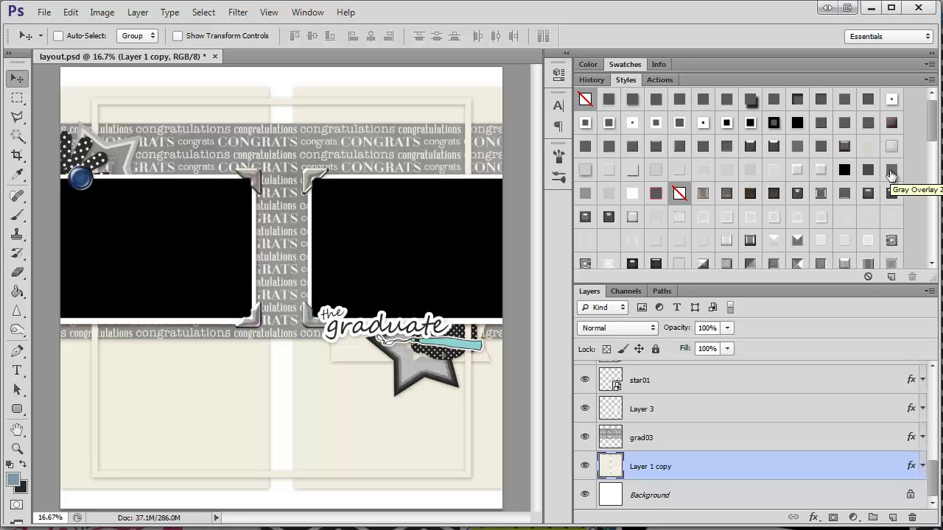
pyautogui.click(610, 192)
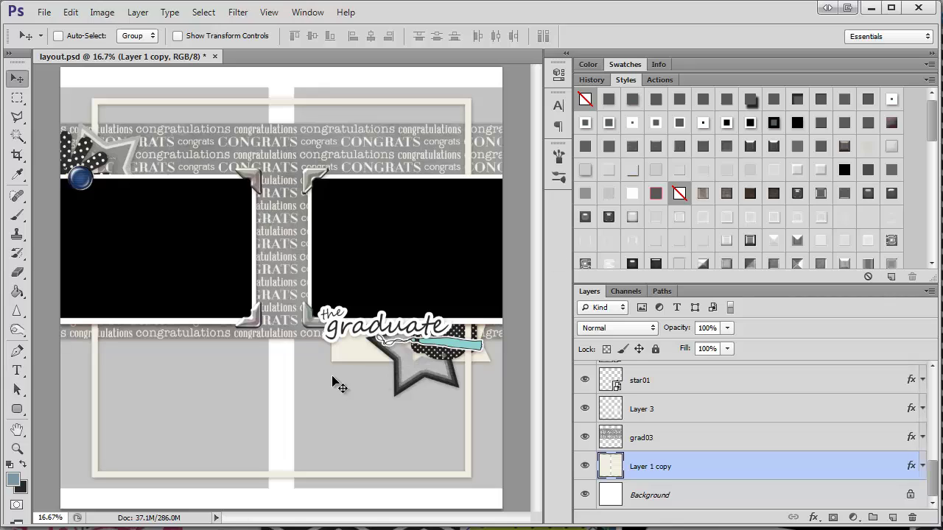
pyautogui.click(677, 444)
pyautogui.click(585, 193)
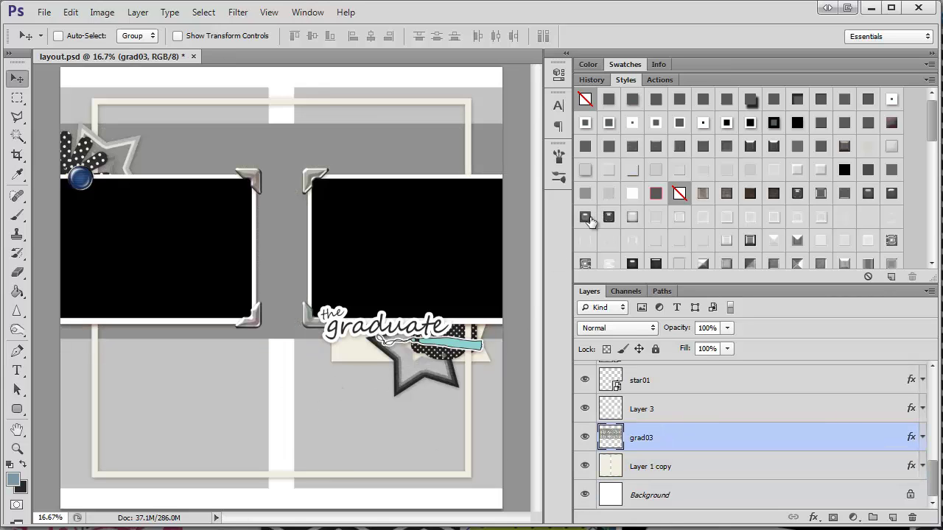
pyautogui.click(667, 412)
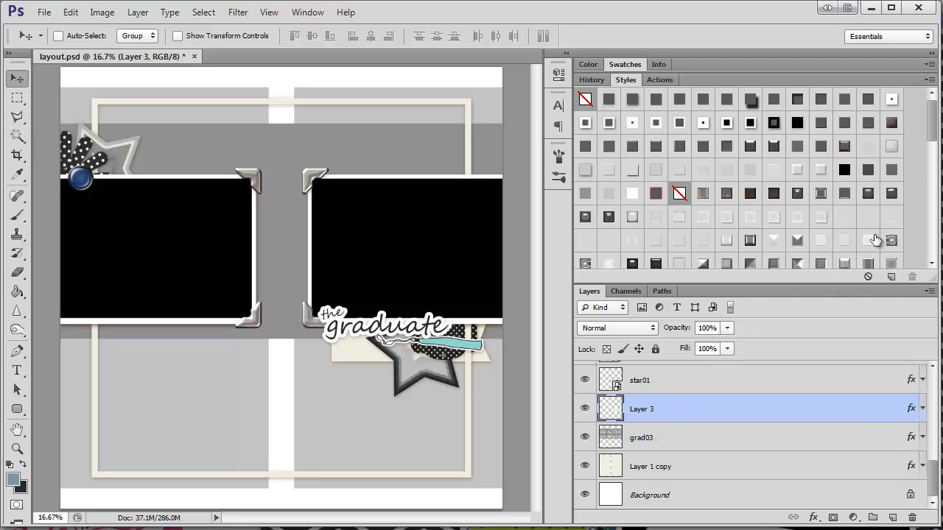
pyautogui.click(890, 170)
# Make the star01 star flat grey and give the tag23 circle a darker shaded grey style.
pyautogui.scroll(1, 758, 401)
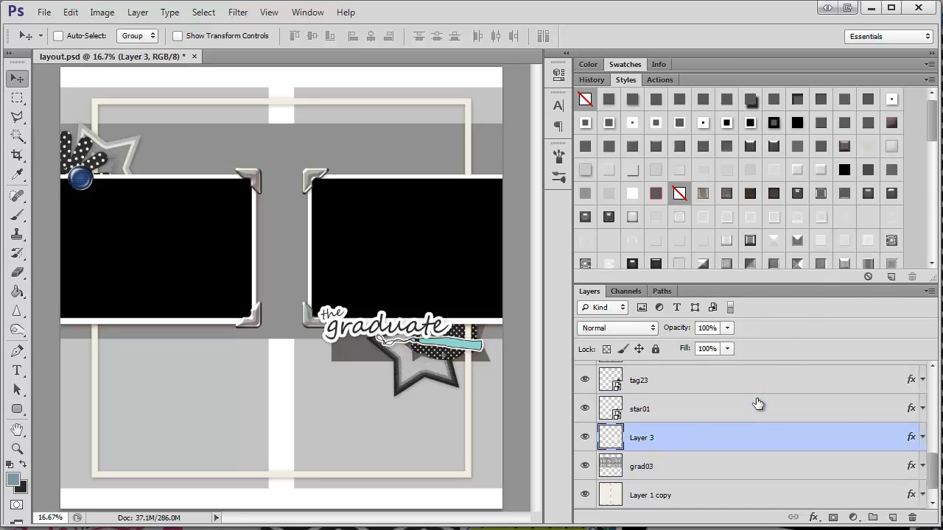
pyautogui.click(711, 409)
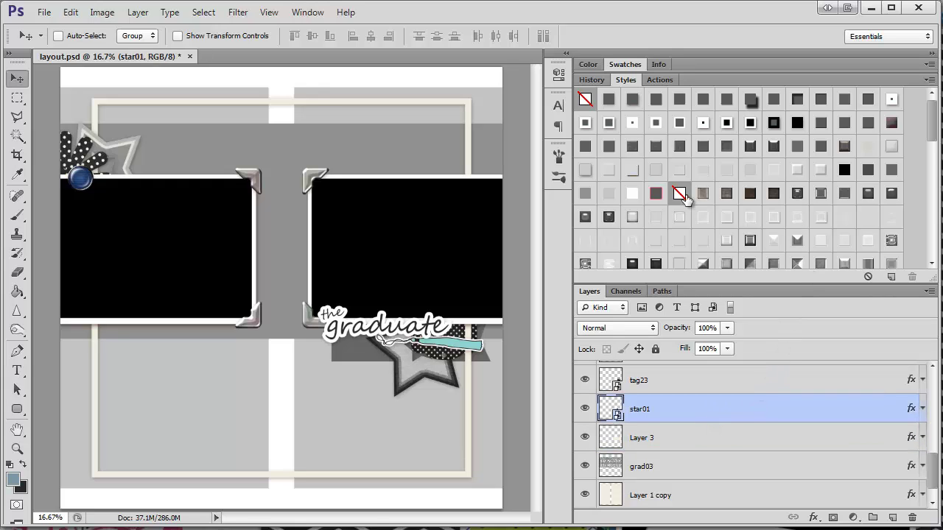
pyautogui.click(587, 194)
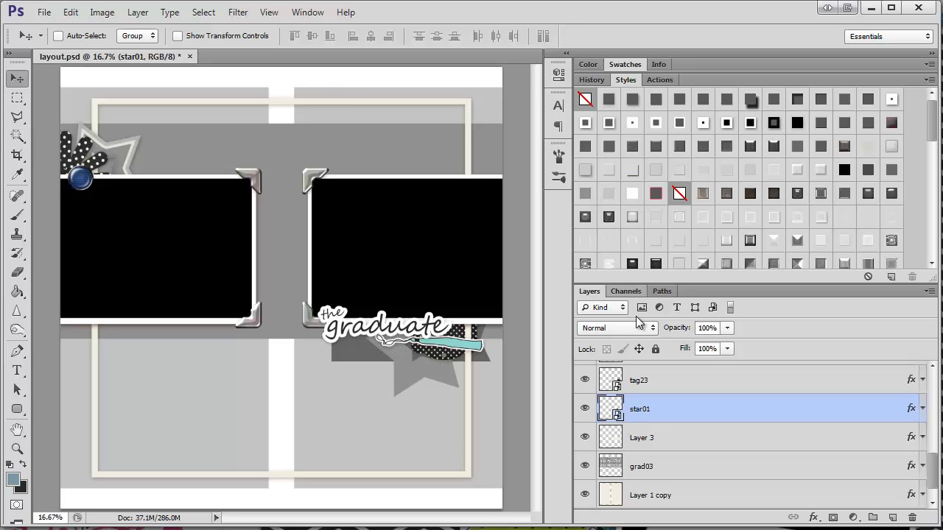
pyautogui.click(655, 382)
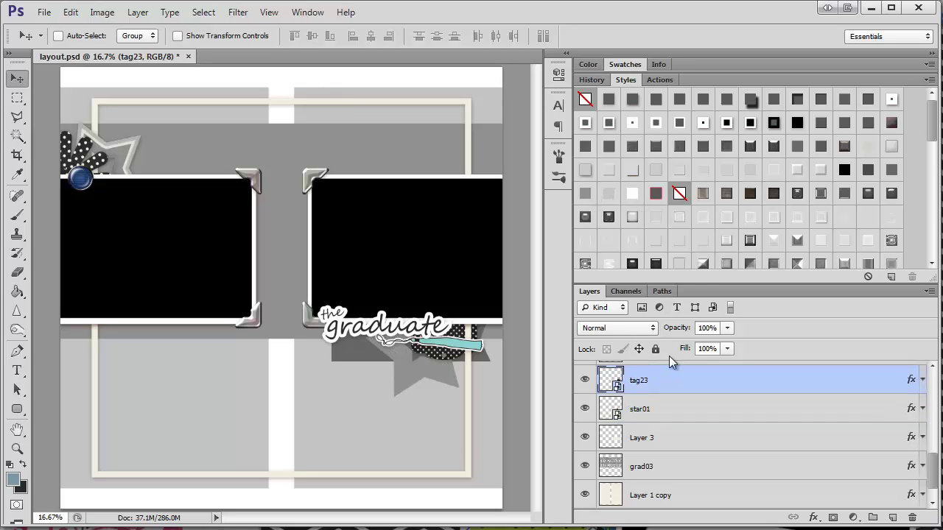
pyautogui.click(888, 194)
pyautogui.click(869, 169)
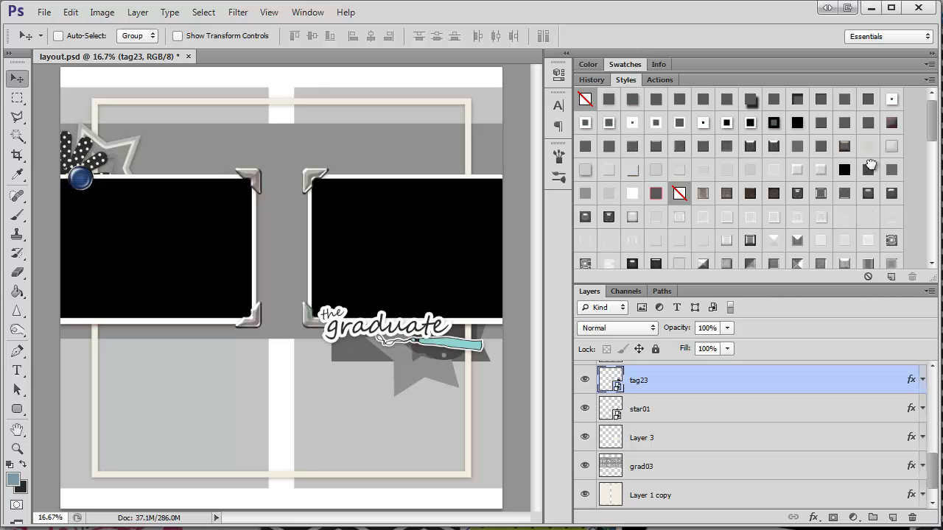
# Style the Layer 1 frame outline and star02 dark grey, and the paper flower grey.
pyautogui.scroll(3, 773, 402)
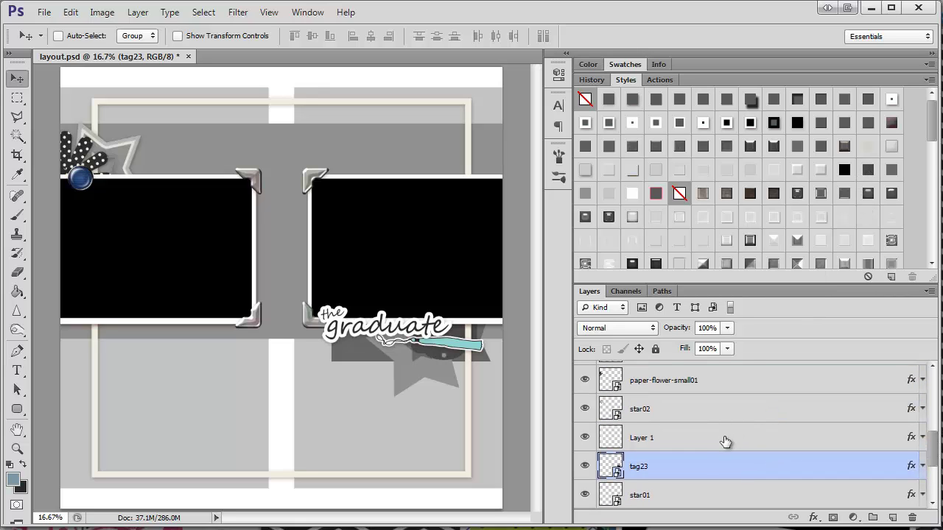
pyautogui.click(721, 440)
pyautogui.click(586, 193)
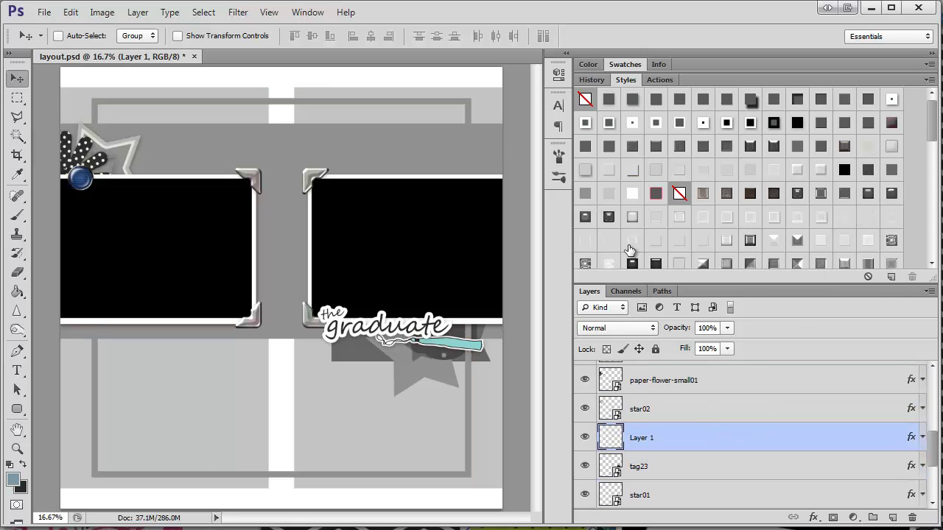
pyautogui.click(869, 170)
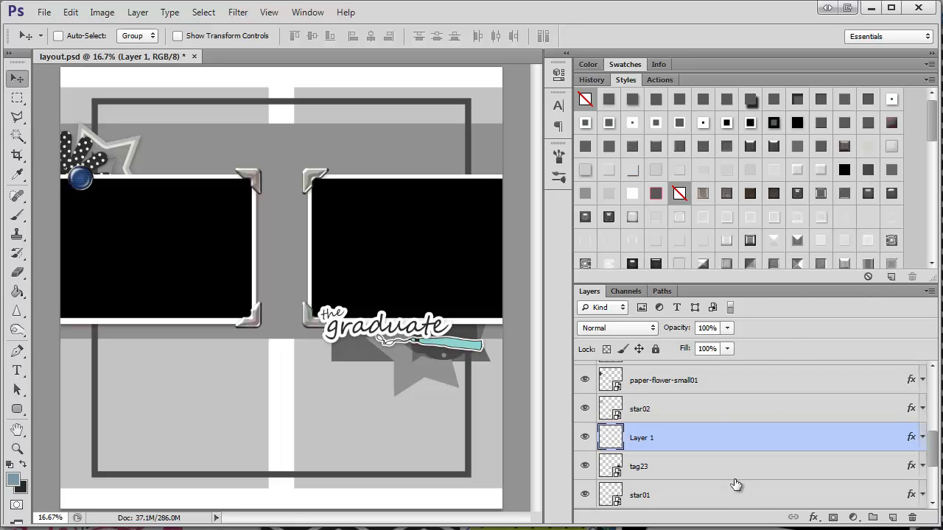
pyautogui.click(718, 410)
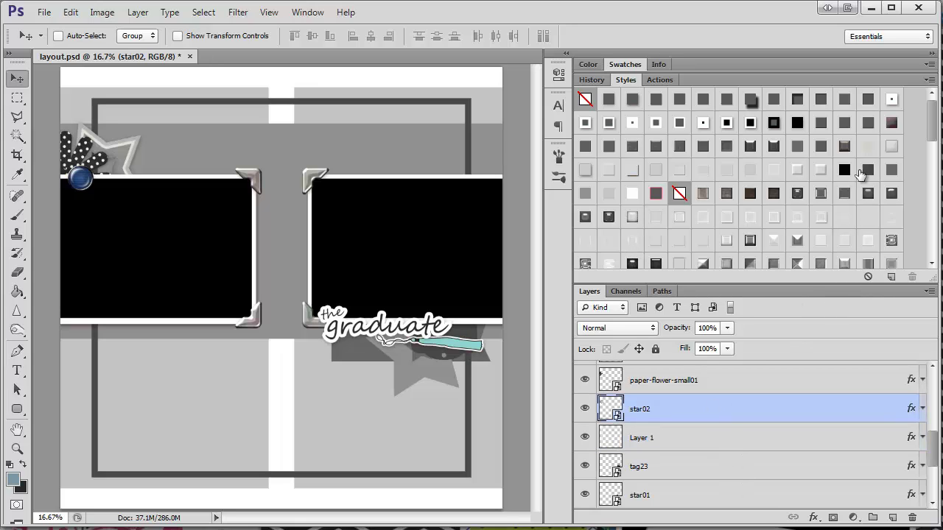
pyautogui.click(894, 169)
pyautogui.scroll(1, 722, 431)
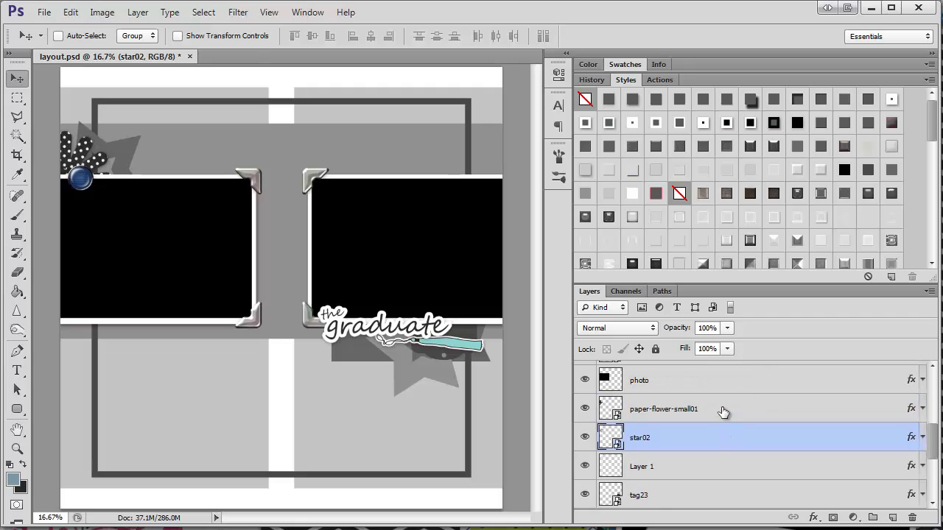
pyautogui.click(723, 409)
pyautogui.click(587, 195)
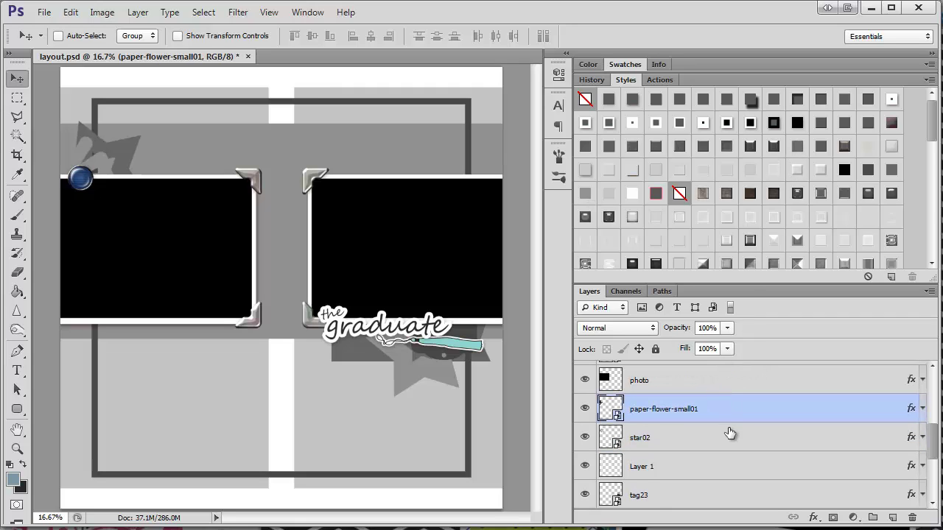
# Rasterize the layer styles of star01, Layer 3, grad03 and Layer 1 copy together.
pyautogui.scroll(-5, 734, 434)
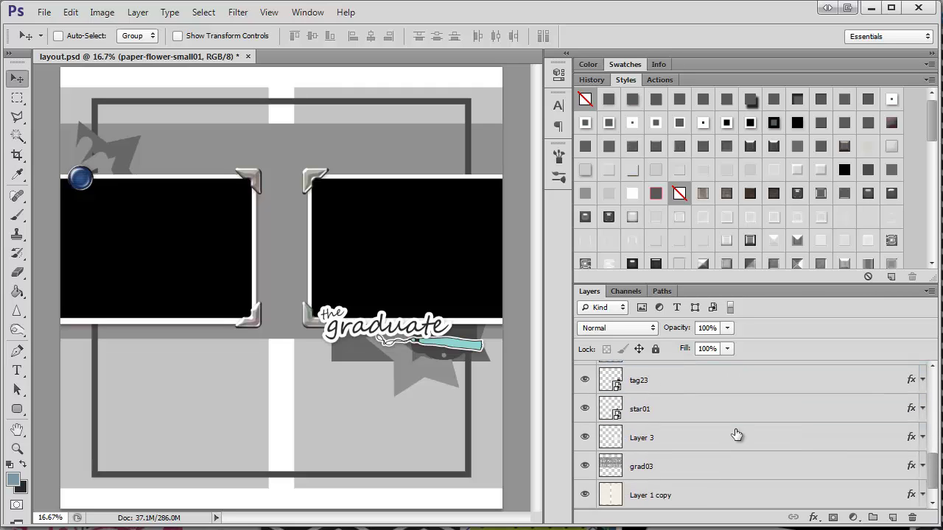
pyautogui.keyDown('shift'); pyautogui.click(714, 475); pyautogui.keyUp('shift')
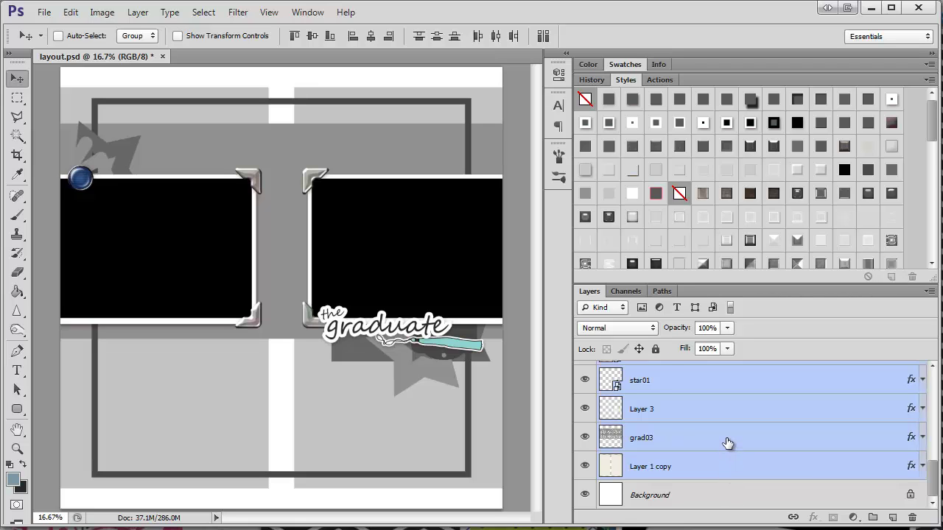
pyautogui.rightClick(727, 443)
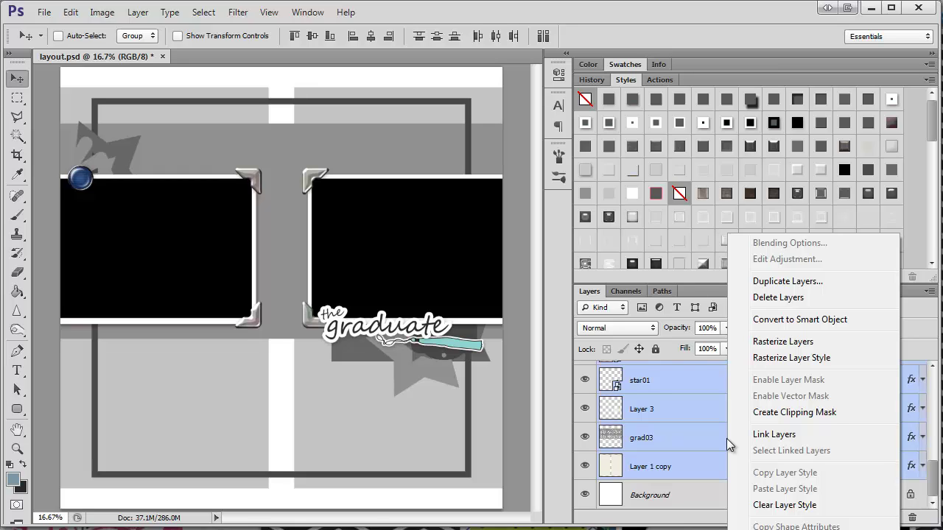
pyautogui.click(795, 358)
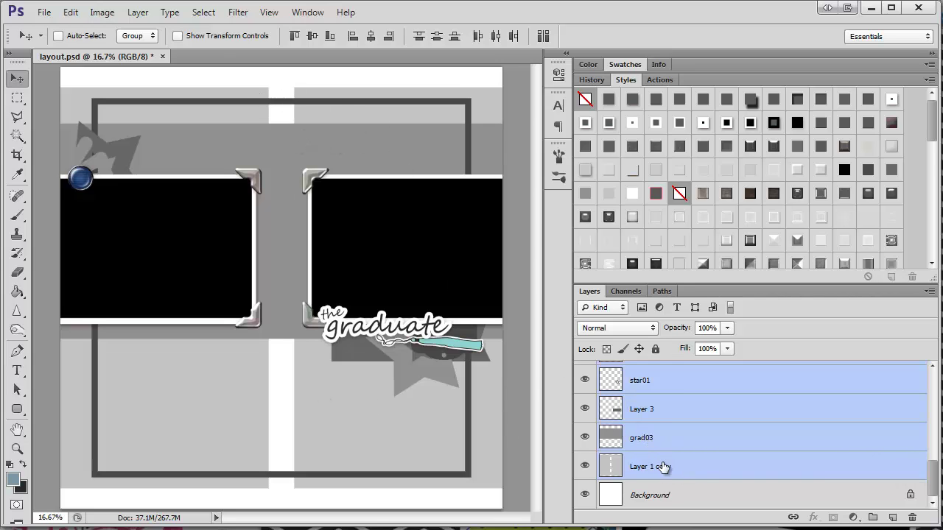
pyautogui.click(709, 475)
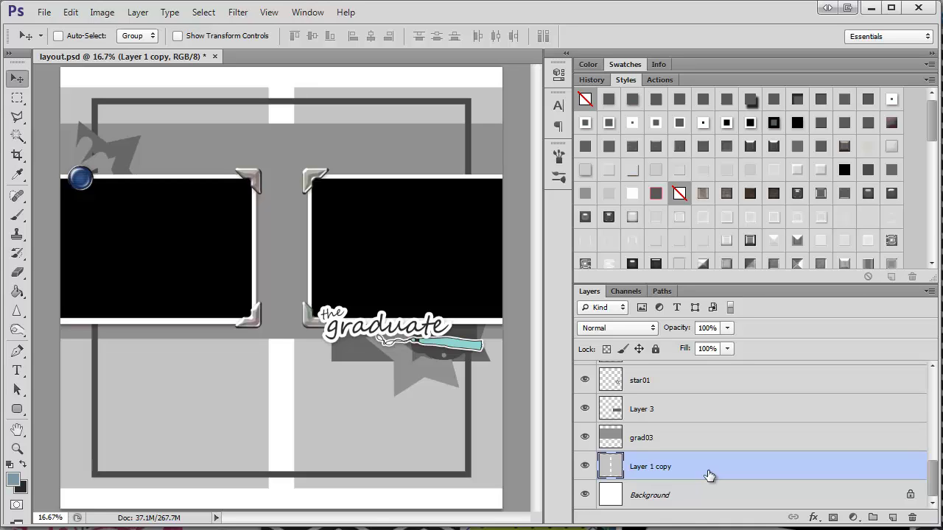
# Apply a drop shadow style to paper-flower-small01 and the layers down to star01.
pyautogui.scroll(4, 709, 476)
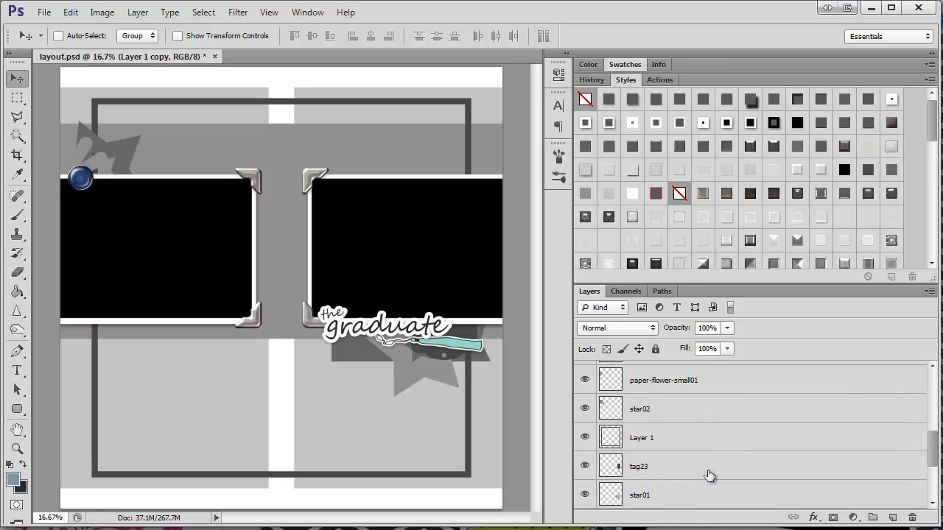
pyautogui.scroll(2, 709, 476)
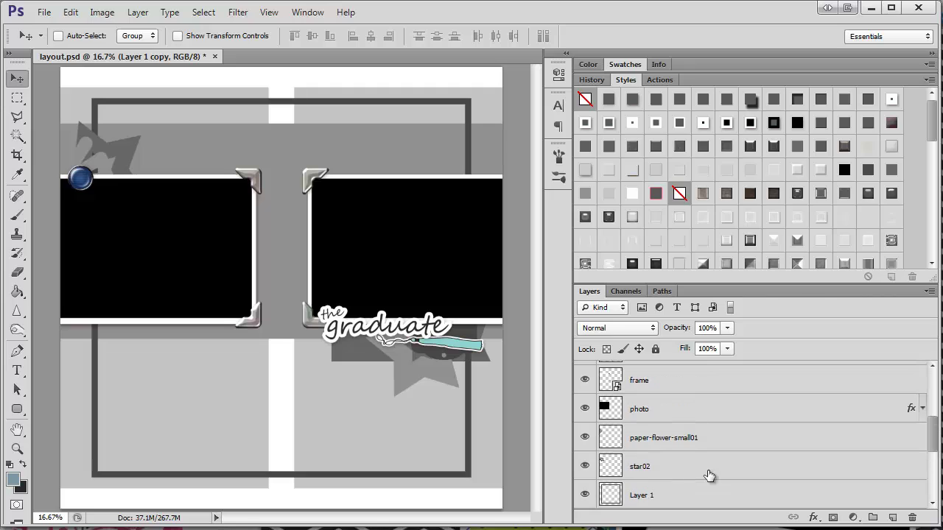
pyautogui.keyDown('shift'); pyautogui.click(691, 439); pyautogui.keyUp('shift')
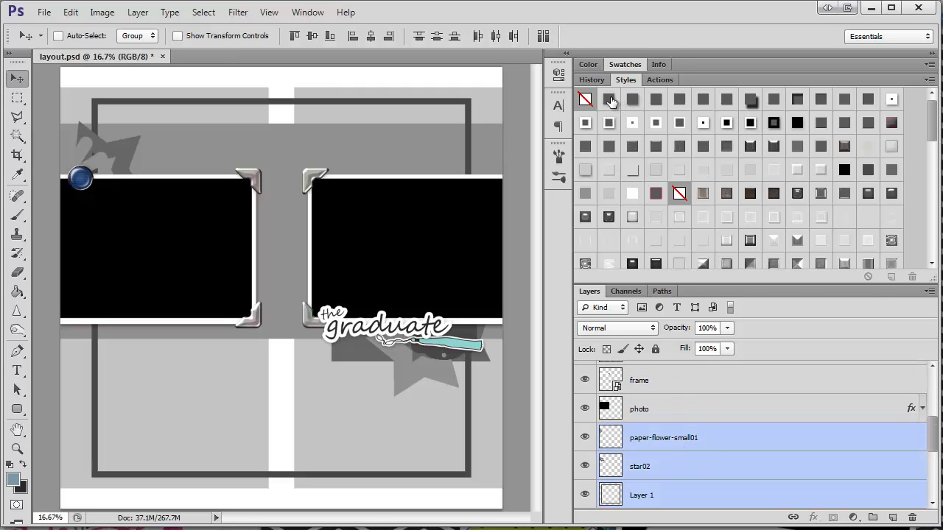
pyautogui.click(610, 101)
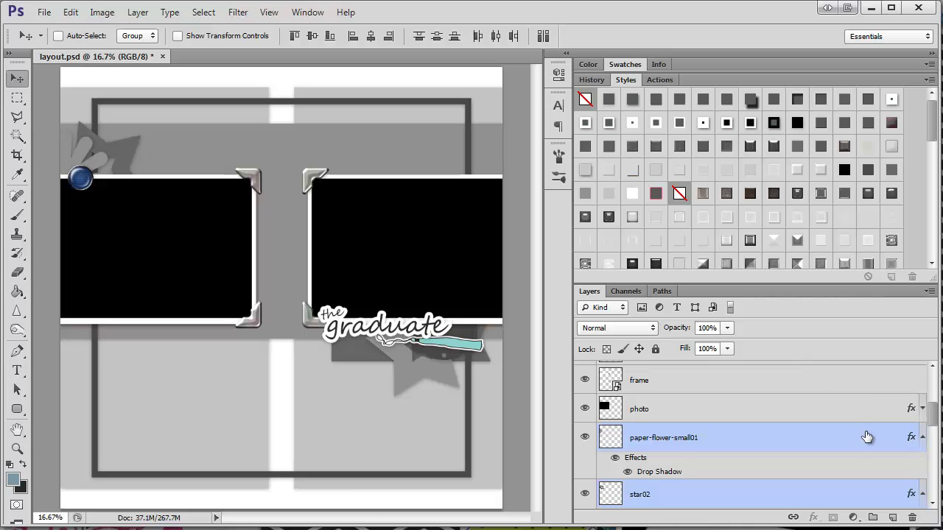
pyautogui.click(922, 437)
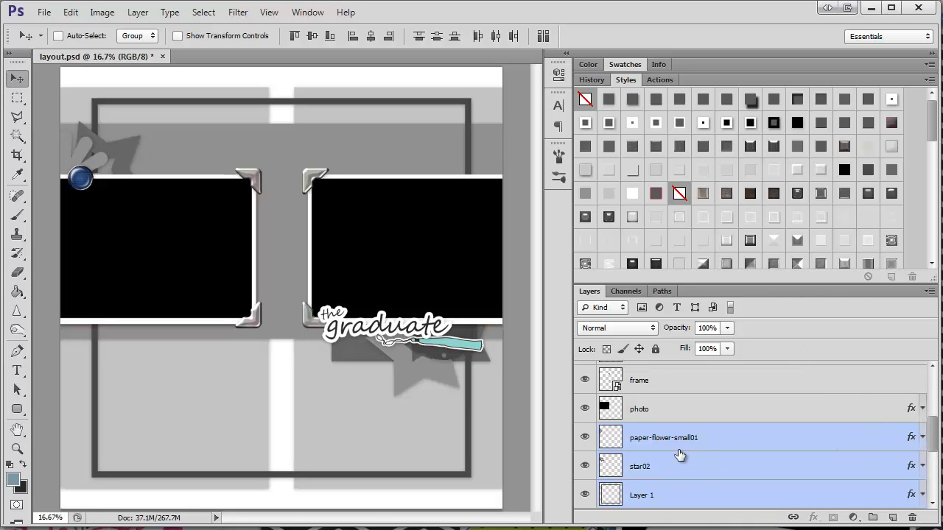
pyautogui.scroll(-2, 663, 460)
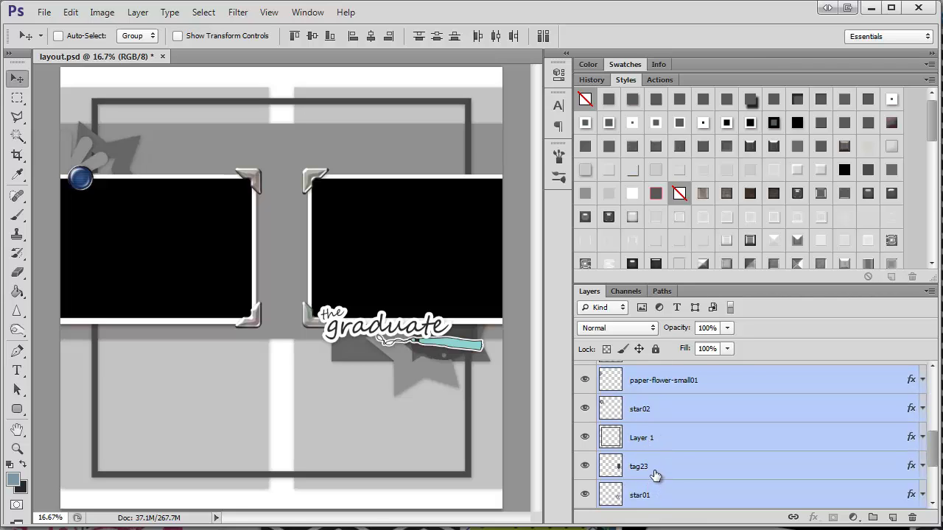
pyautogui.scroll(8, 696, 466)
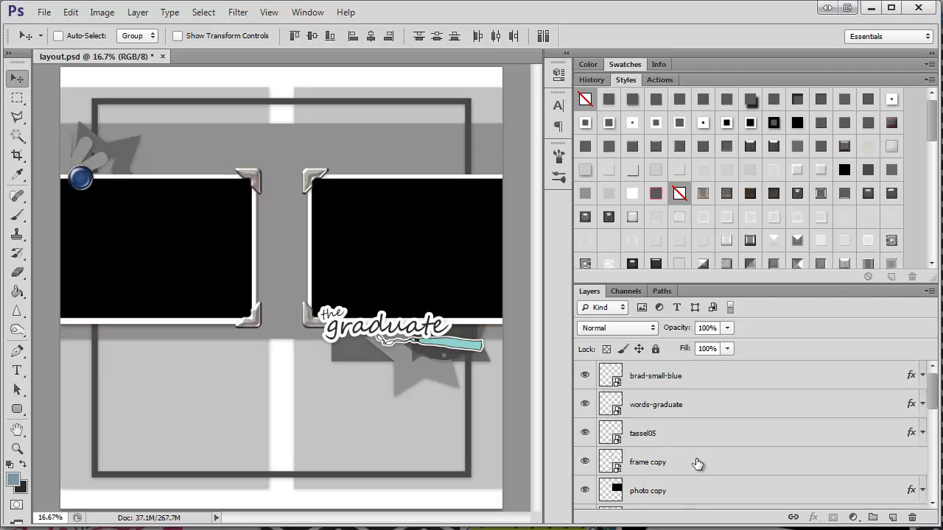
# Apply a flat grey style to the brad-small-blue layer.
pyautogui.scroll(-1, 696, 463)
pyautogui.click(685, 462)
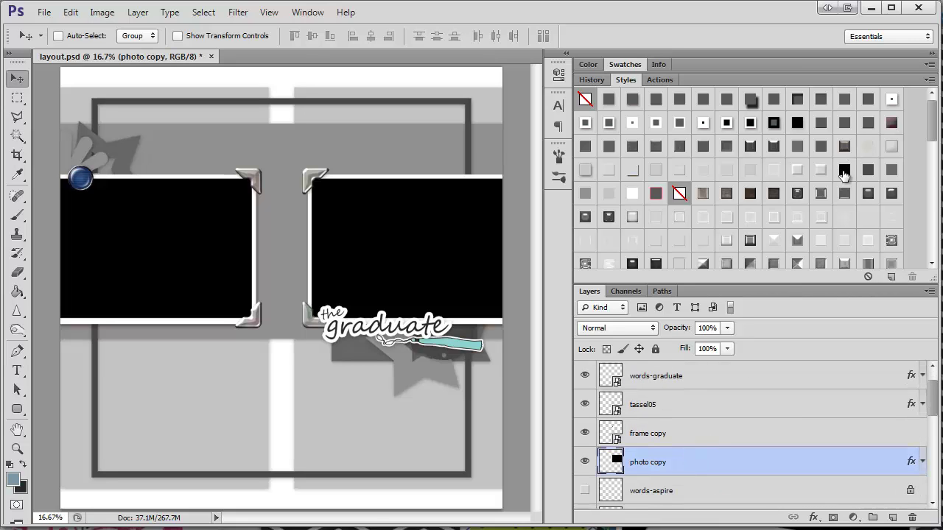
pyautogui.scroll(1, 701, 469)
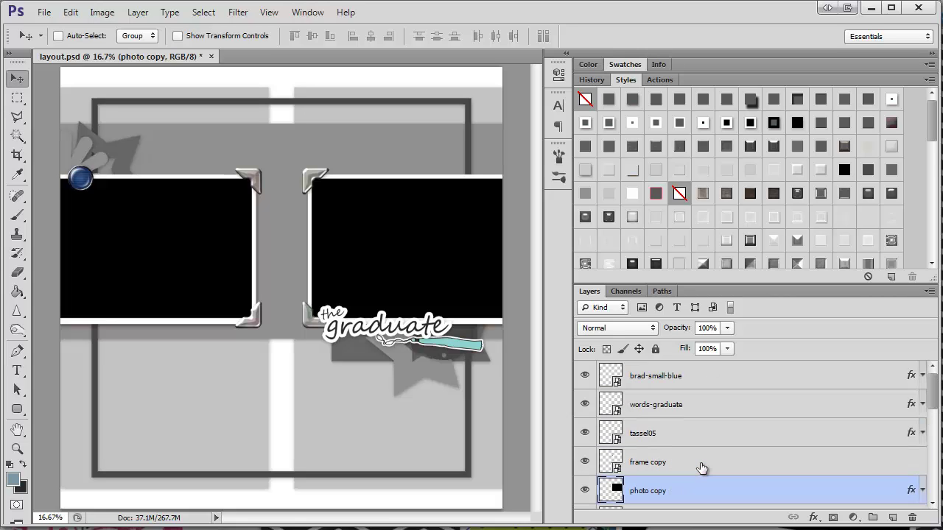
pyautogui.click(698, 384)
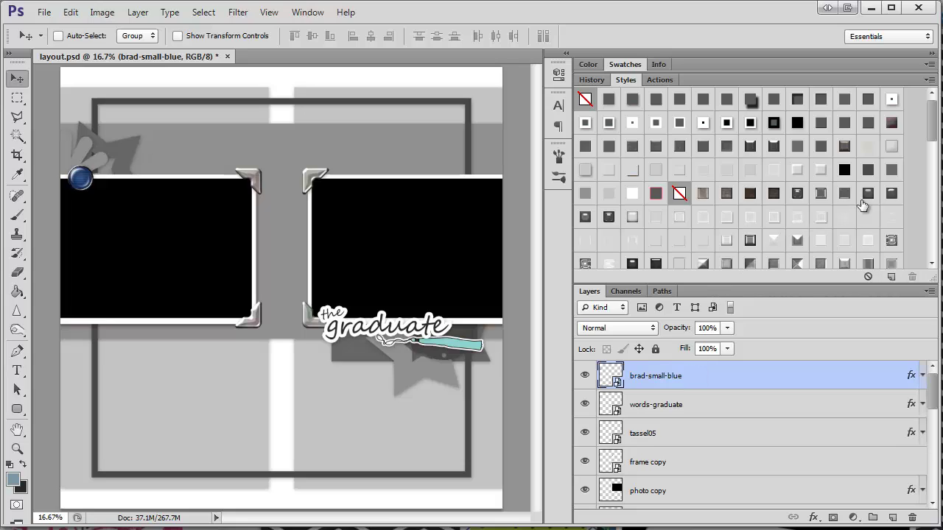
pyautogui.click(868, 170)
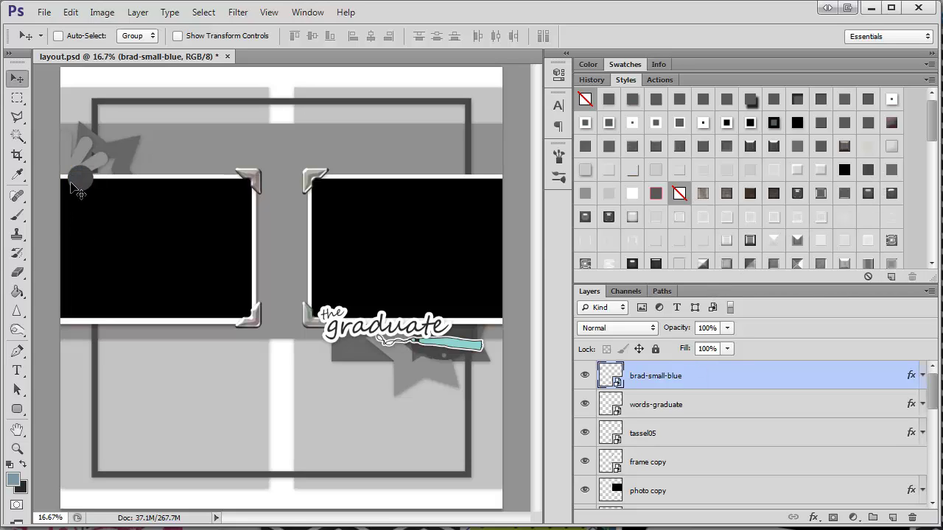
# Create a new Layer 4 and merge the grey brad-small-blue into it.
pyautogui.rightClick(733, 379)
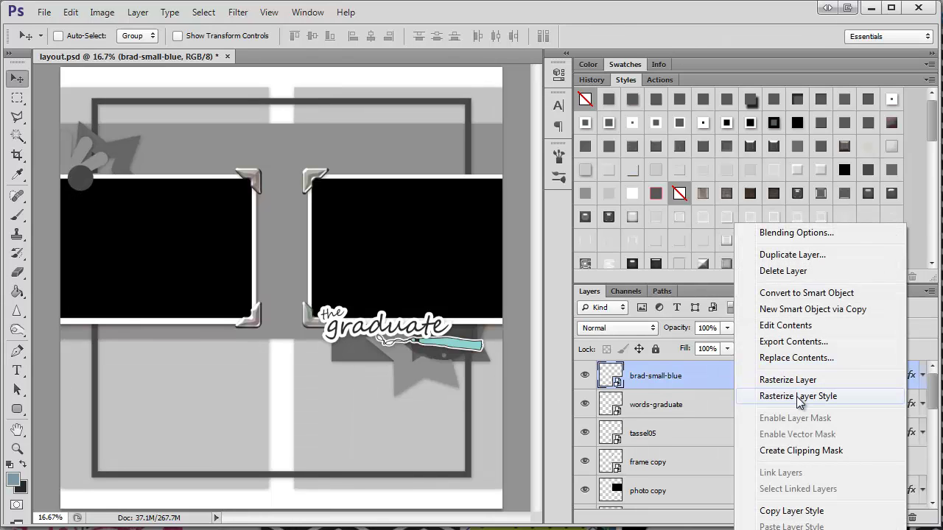
pyautogui.click(707, 378)
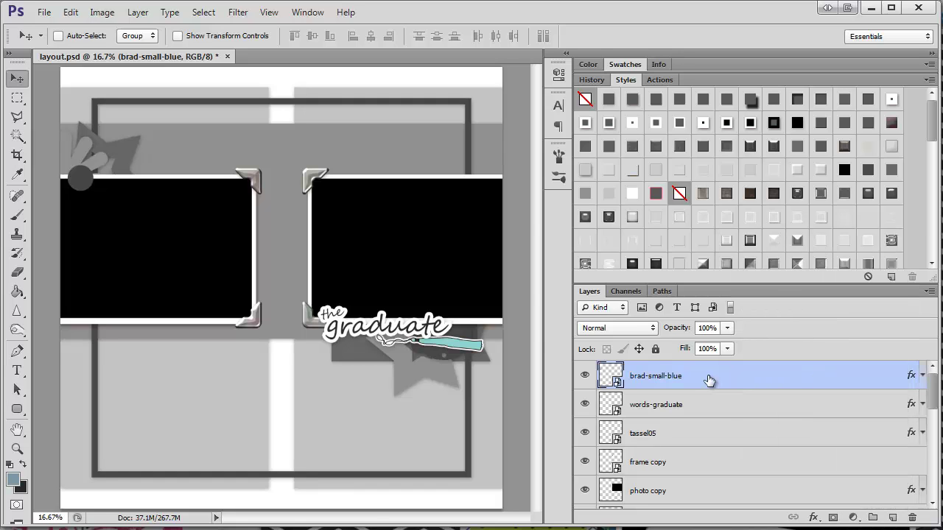
pyautogui.hotkey('ctrl', 'shift', 'n')
pyautogui.press('Return')
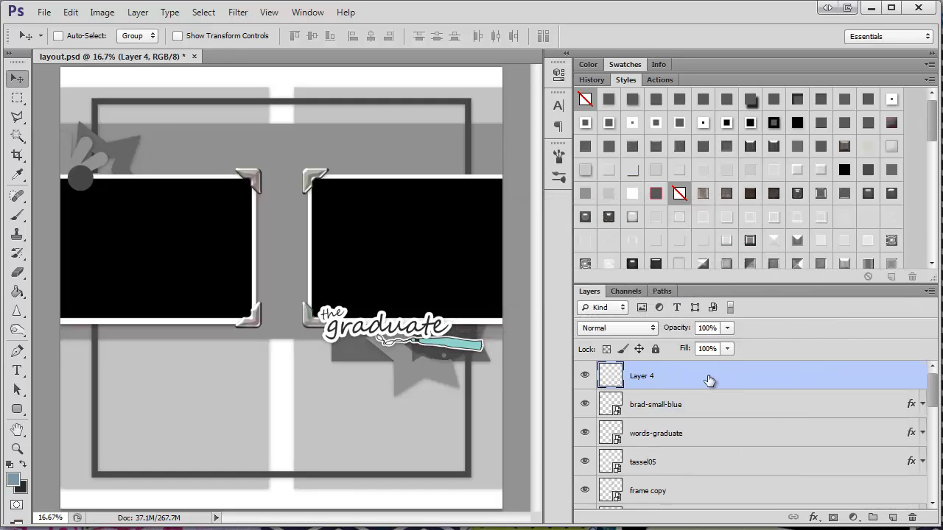
pyautogui.keyDown('shift'); pyautogui.click(713, 409); pyautogui.keyUp('shift')
pyautogui.rightClick(719, 381)
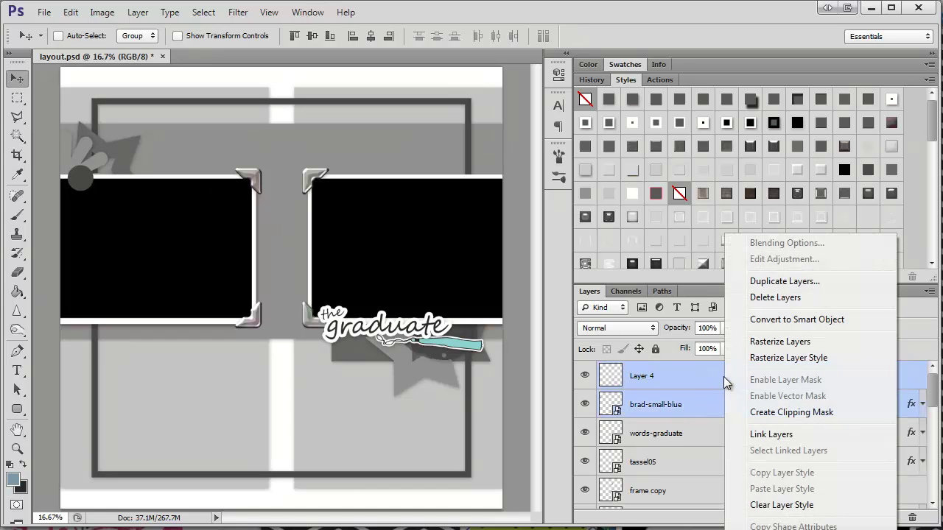
pyautogui.hotkey('ctrl', 'e')
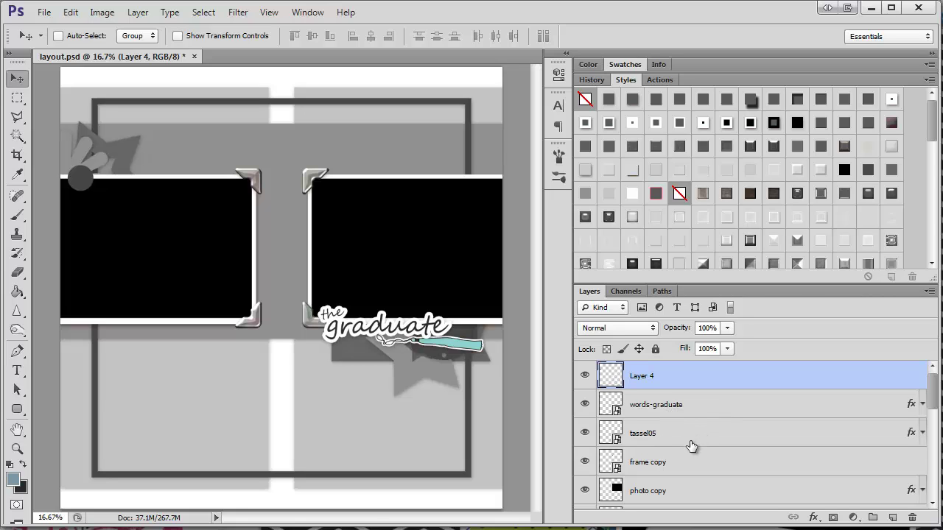
# Turn off Drop Shadow on words-graduate and add a #515151 dark grey Color Overlay.
pyautogui.scroll(-3, 692, 440)
pyautogui.scroll(3, 686, 459)
pyautogui.doubleClick(702, 405)
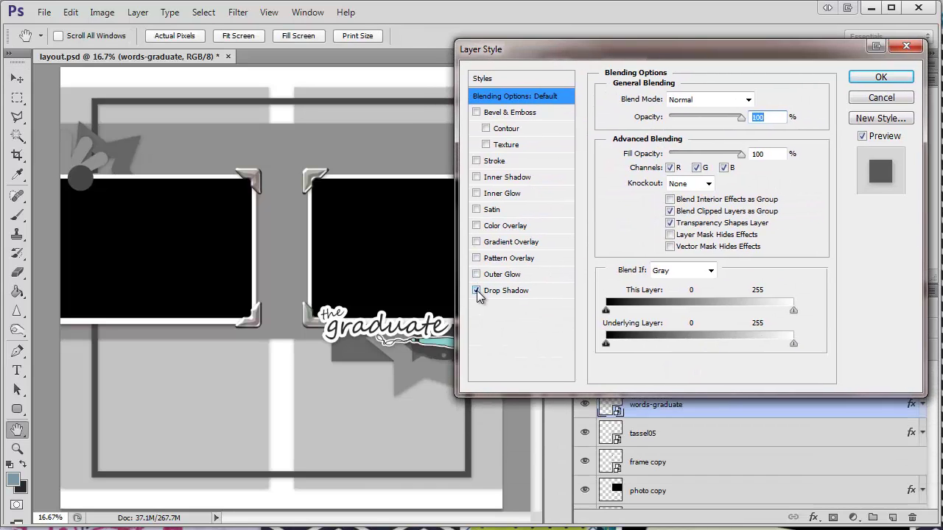
pyautogui.click(477, 290)
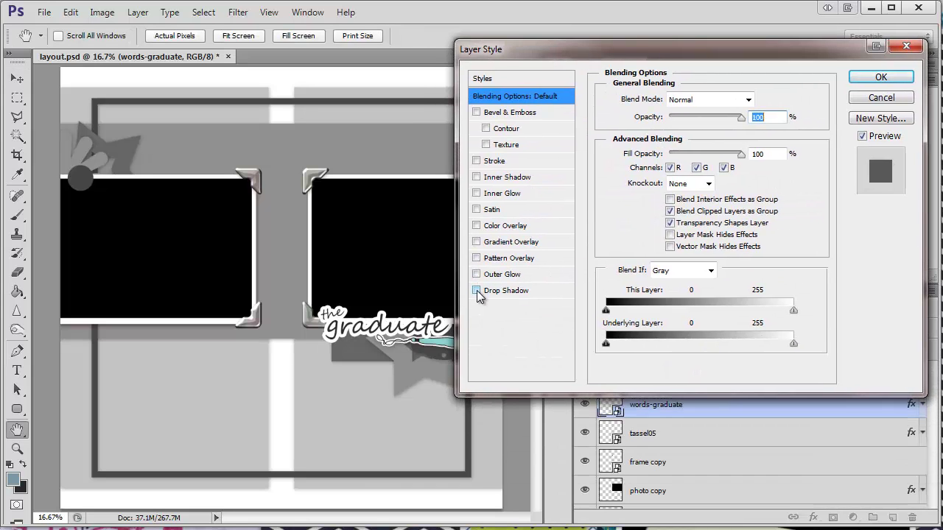
pyautogui.click(518, 227)
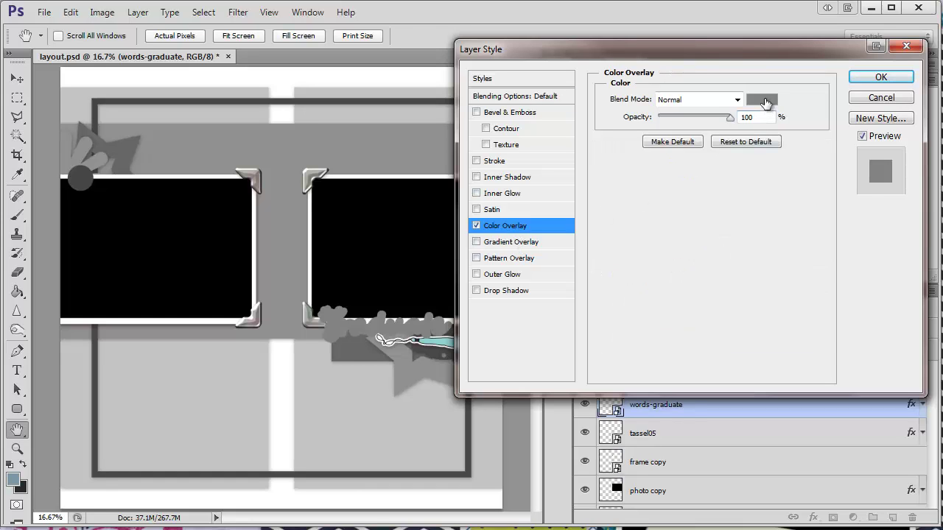
pyautogui.click(763, 100)
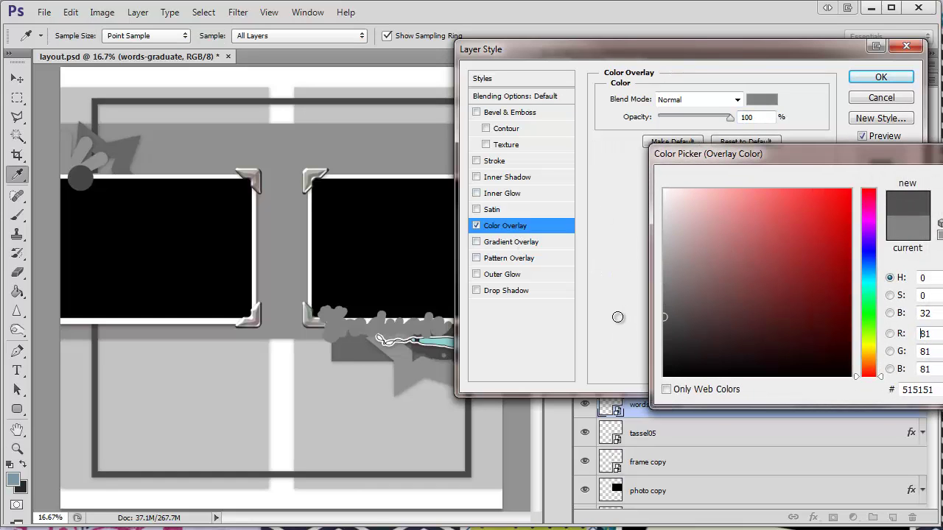
pyautogui.press('Return')
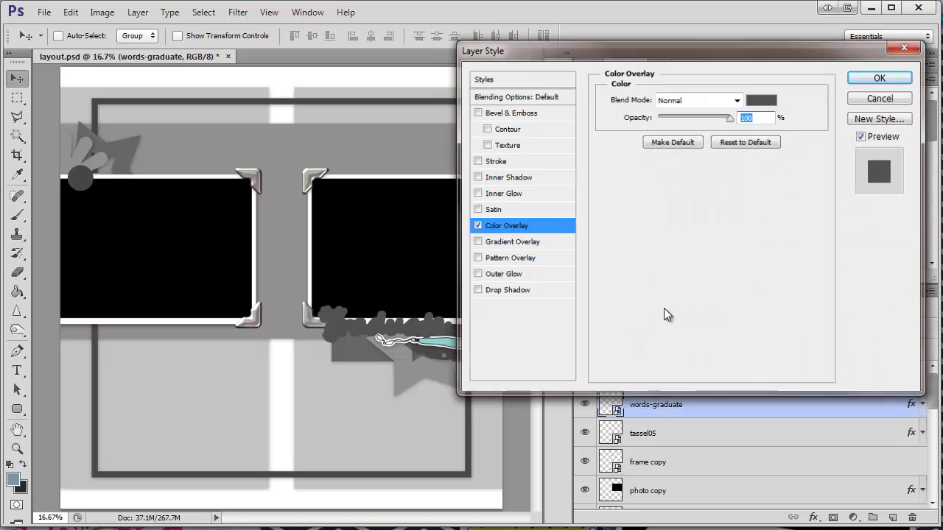